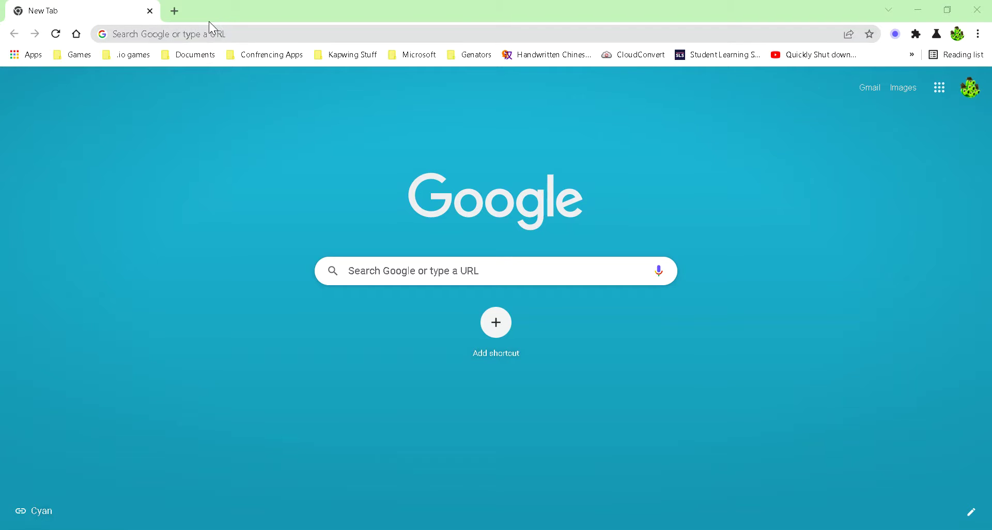
Go to remotedesktop.google.com to load Chrome Remote Desktop's Remote Access page
key("ctrl+l")
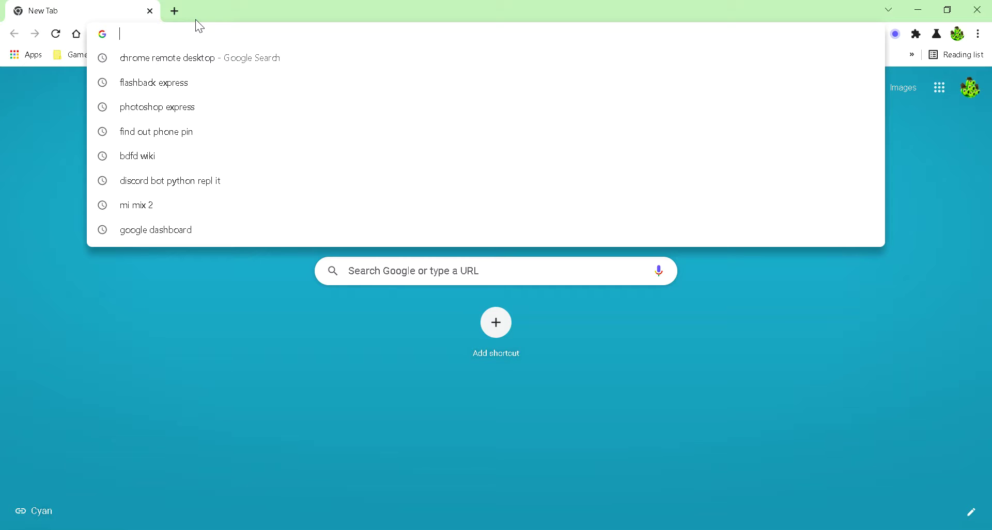
type("remotedesktop.google.com")
key("Return")
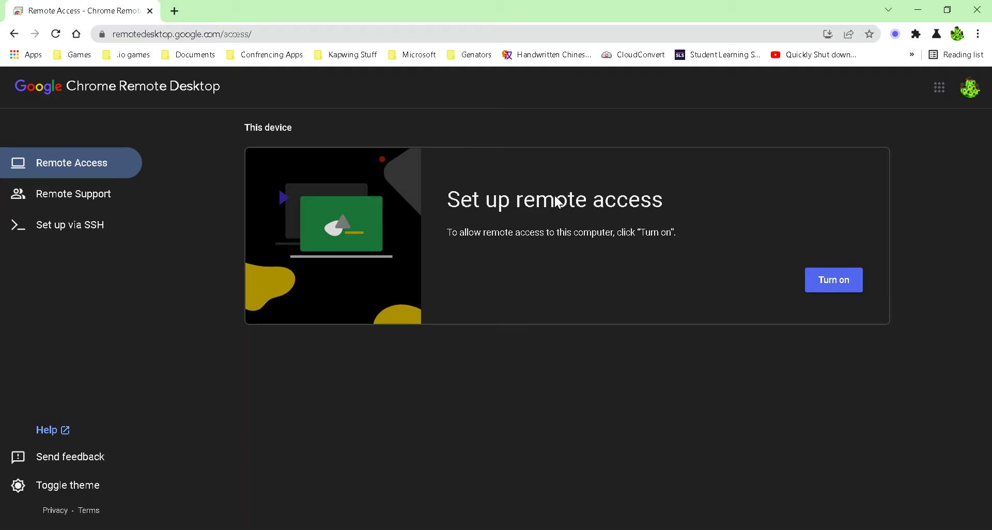
Turn on remote access and rename this computer from DESKTOP-OV0GNL0 to 'Elias Computer'
left_click(844, 291)
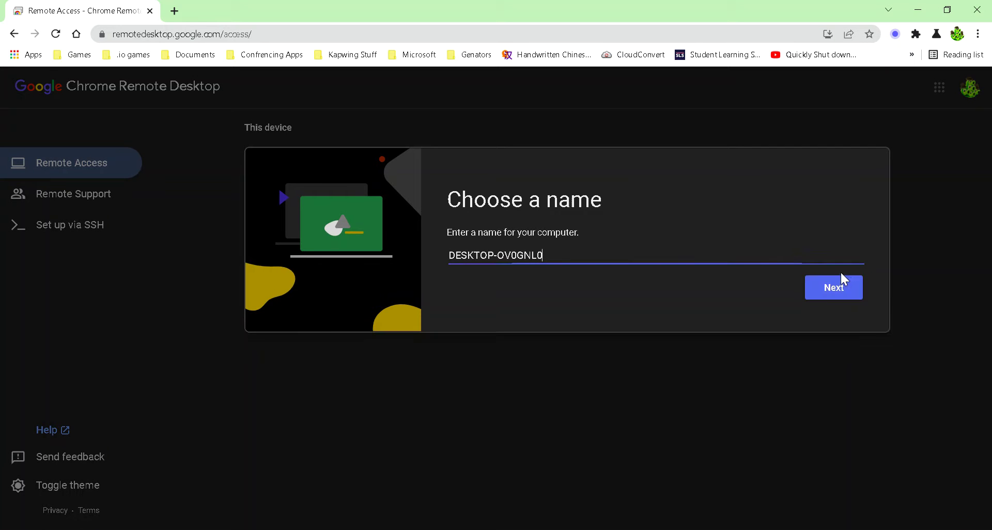
left_click_drag(642, 257, 373, 266)
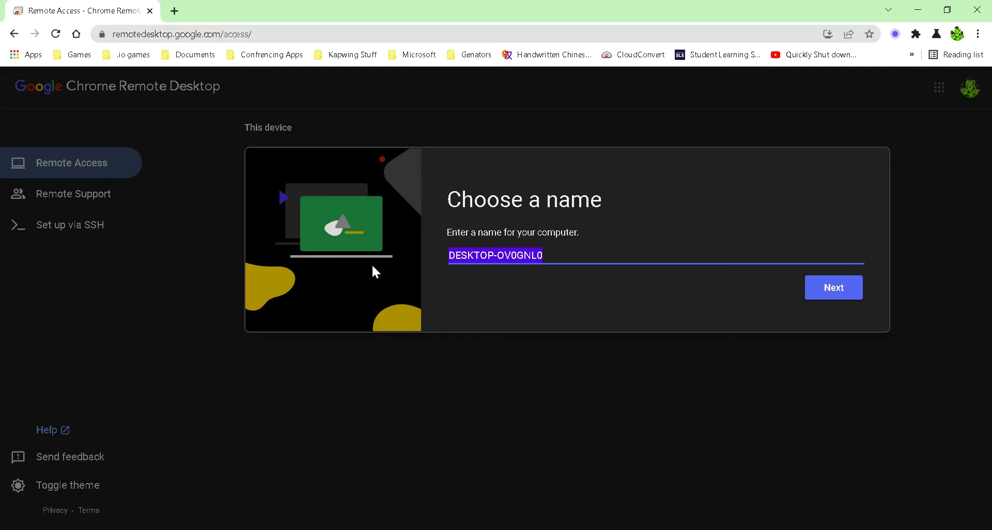
key("BackSpace")
type("Elias Computer")
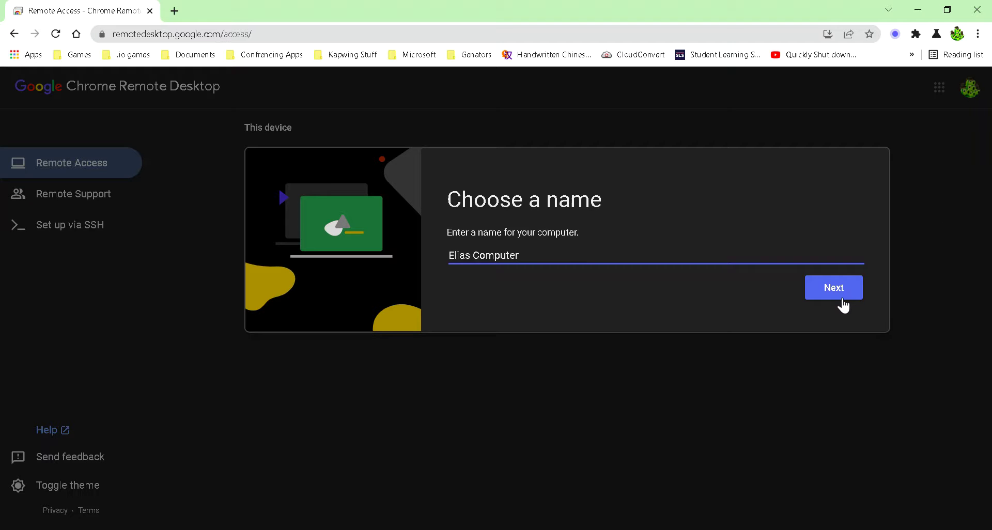
left_click(843, 305)
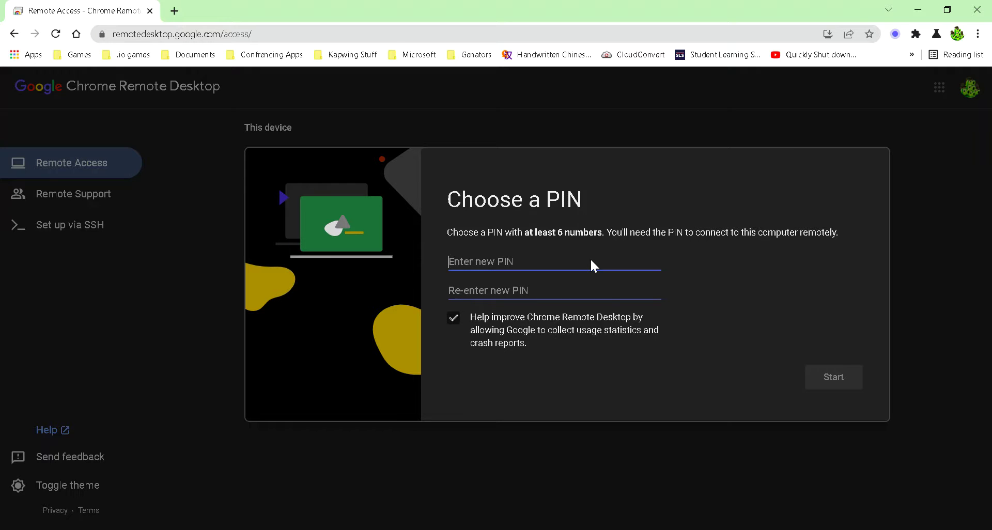
key("Tab")
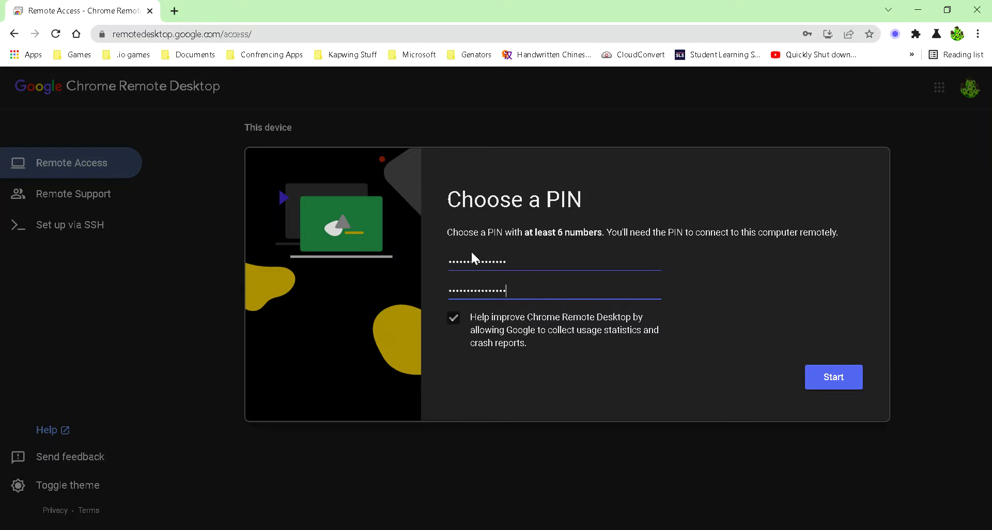
left_click_drag(525, 256, 439, 275)
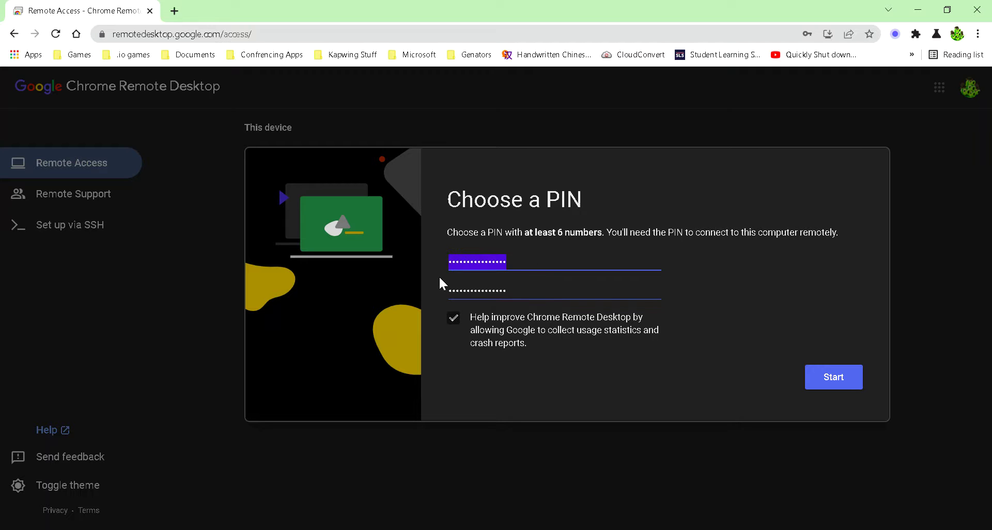
left_click(514, 261)
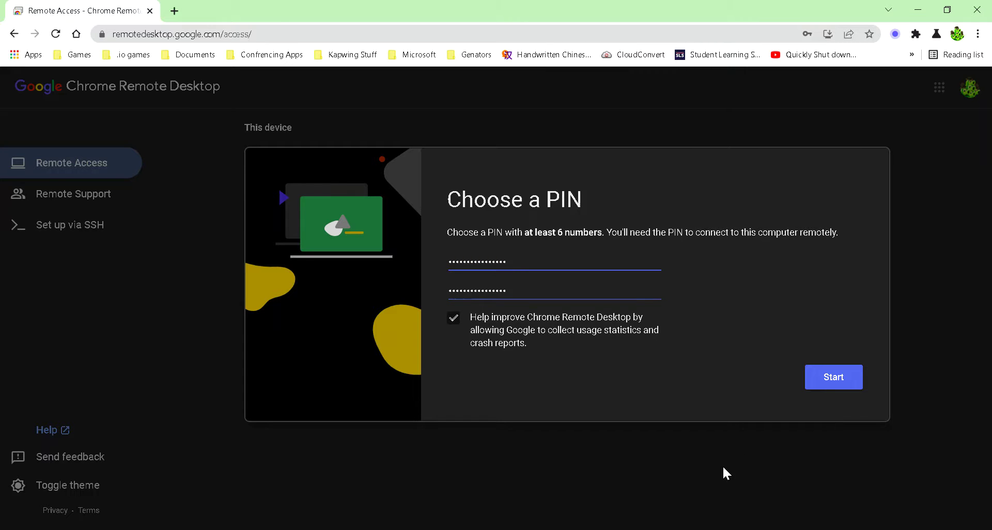
Start remote access with the chosen name and PIN and wait for Online status
left_click(832, 382)
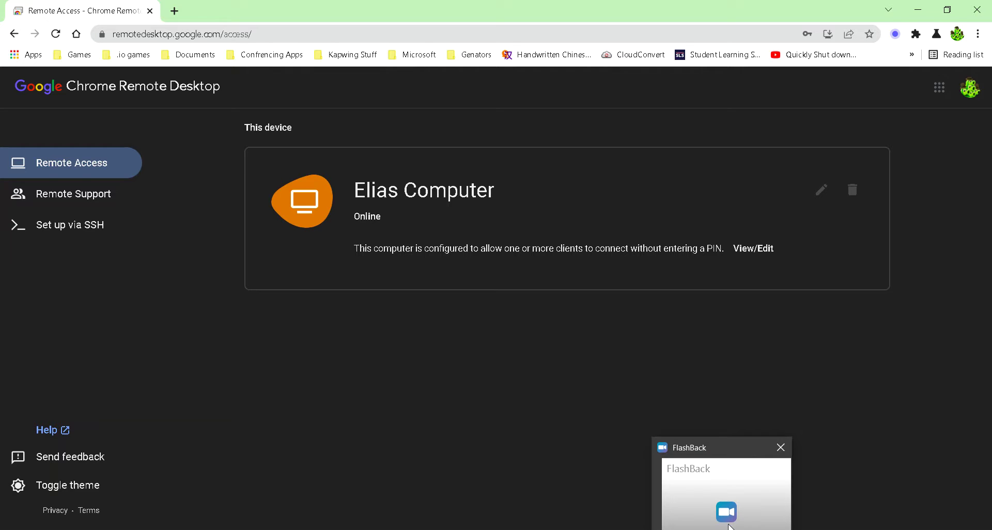
On the mirrored phone, connect to Elias Computer in Chrome Remote Desktop
left_click(726, 527)
left_click(8, 259)
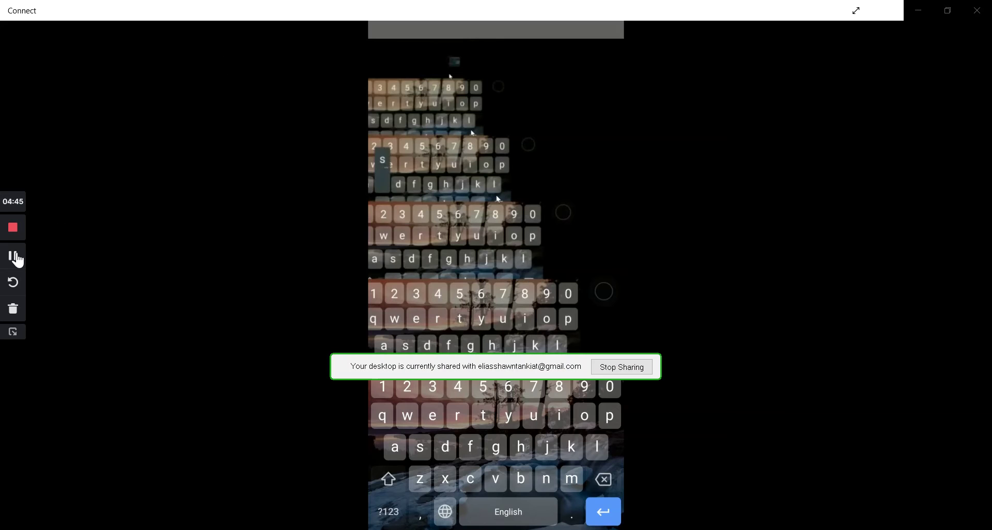
Show the Remote Support page with the desktop-sharing notice moved to the top-right
left_click(20, 264)
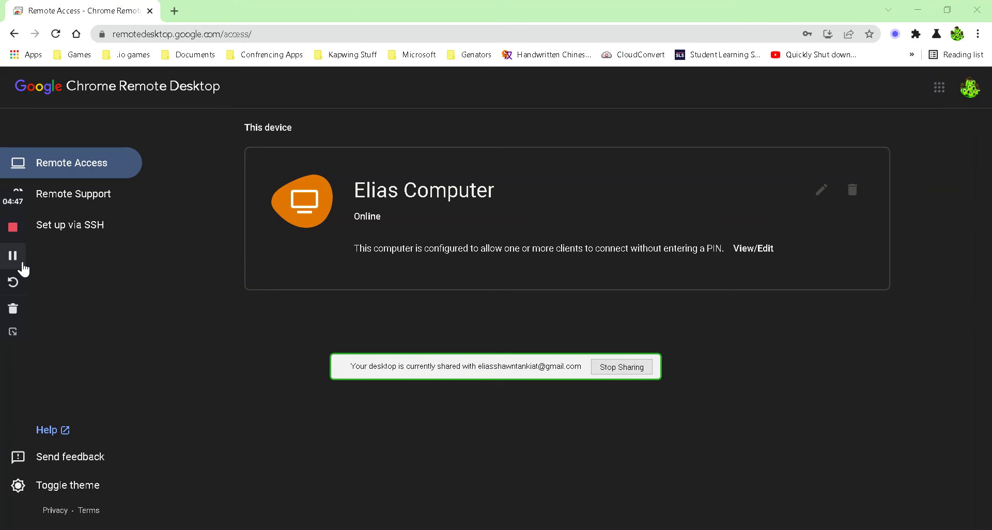
left_click(126, 201)
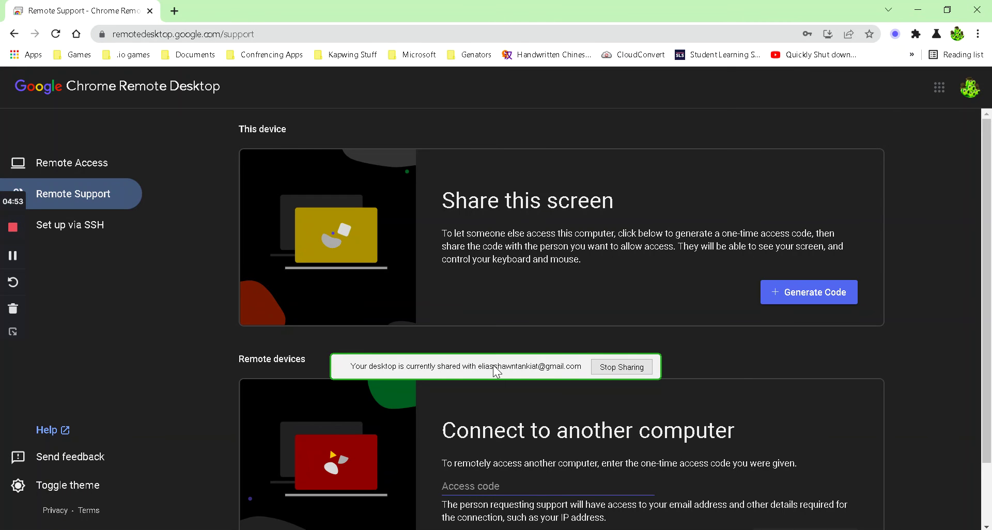
left_click_drag(494, 369, 787, 41)
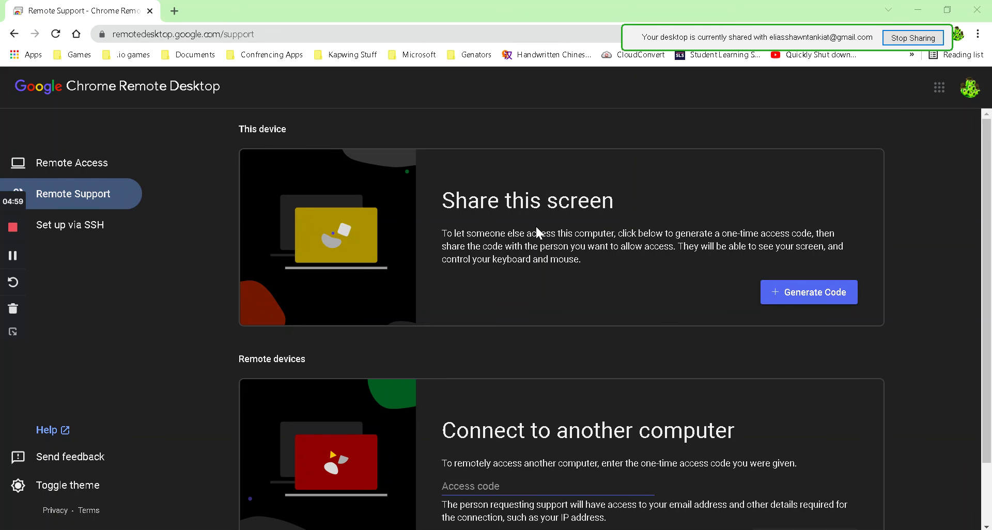
scroll(558, 243, "down", 2)
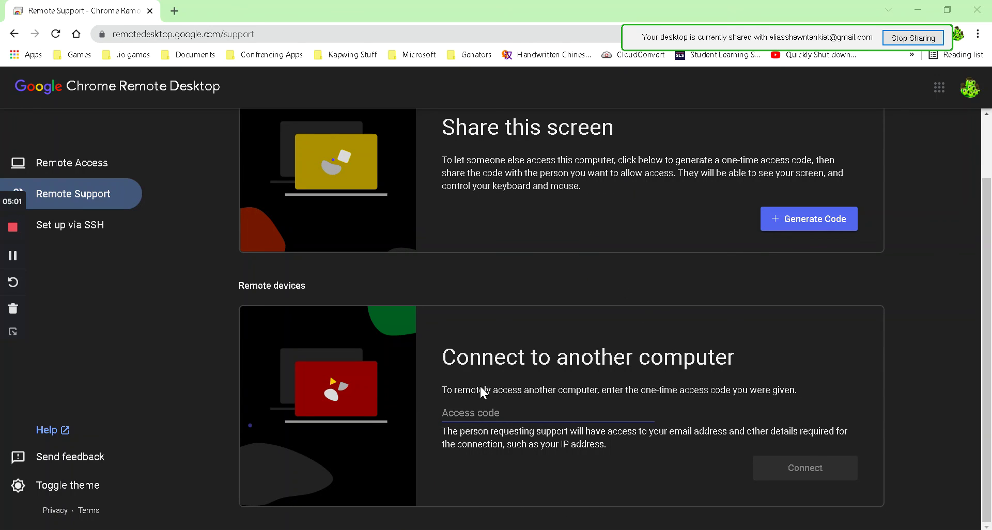